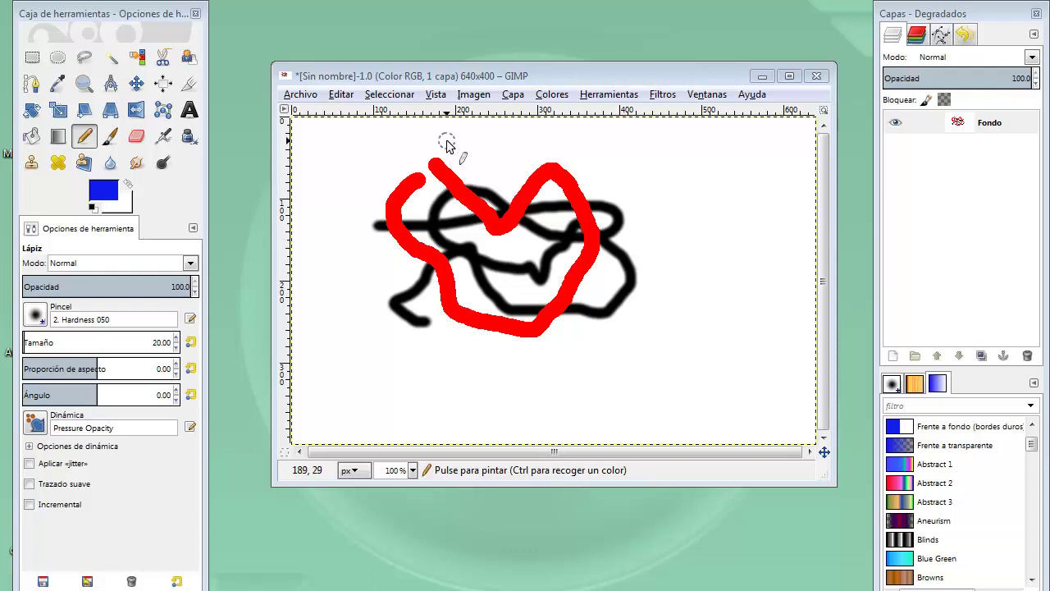
- Erase the upper-left tip of the red stroke with the Eraser so it ends shorter
click(138, 138)
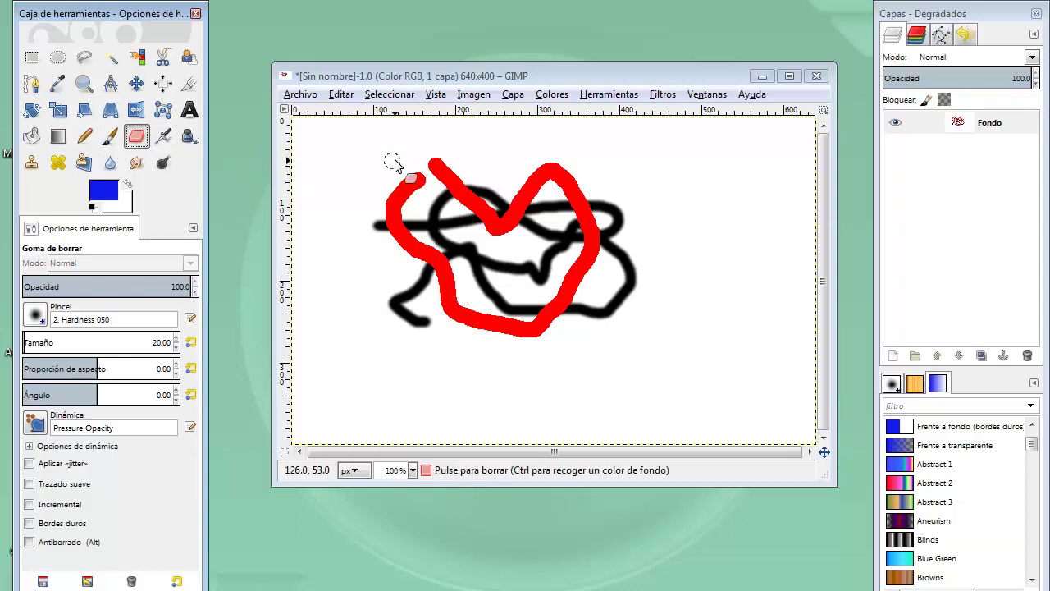
mouse_move(416, 161)
mouse_down()
mouse_move(431, 176)
mouse_move(435, 159)
mouse_move(448, 174)
mouse_up()
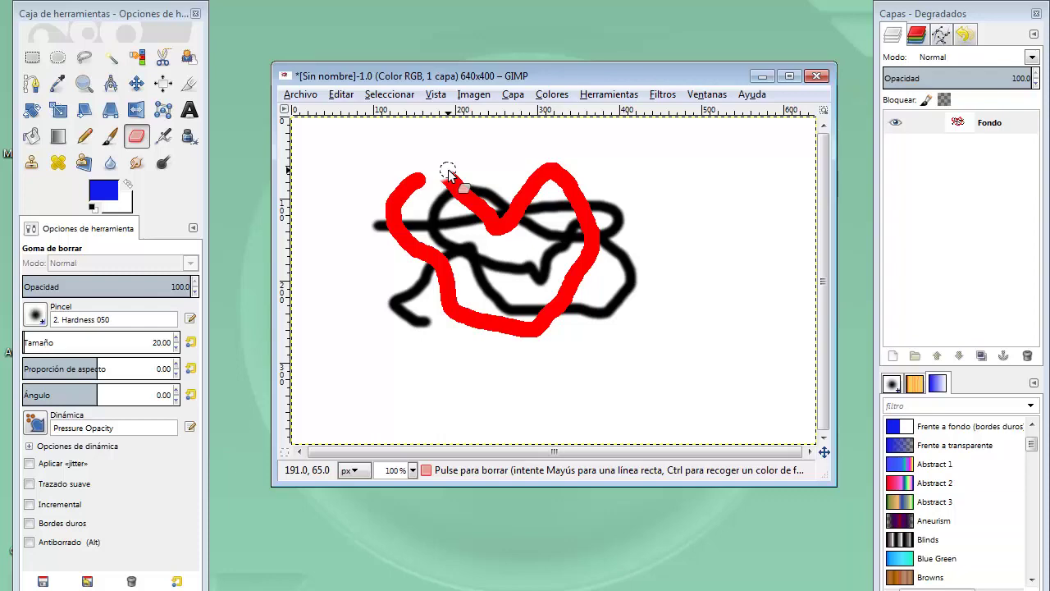
- Zoom to 550% on the red stroke and erase a soft-edged gap across its middle
click(84, 83)
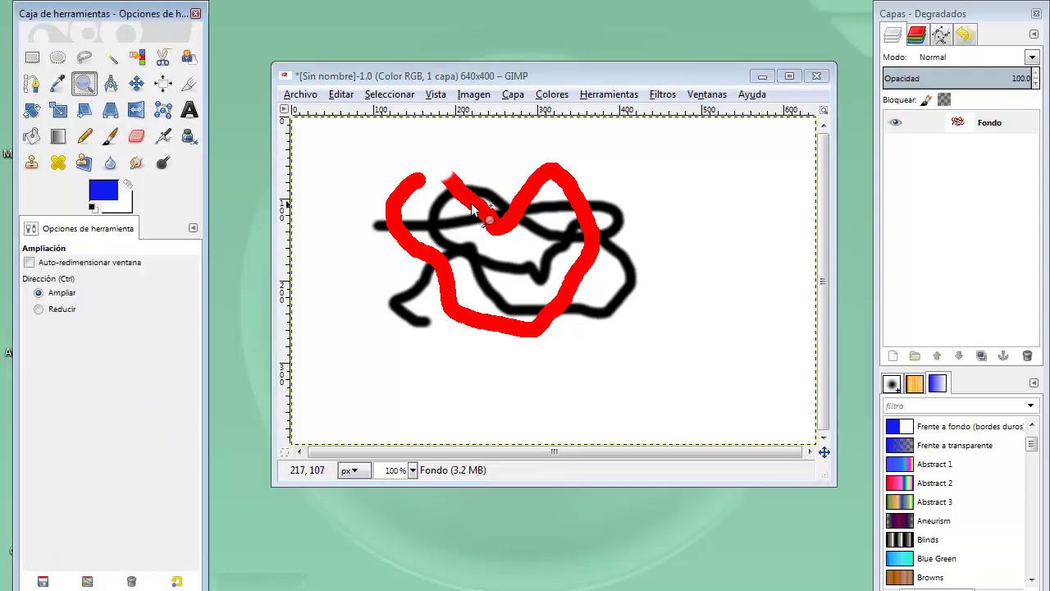
click(447, 190)
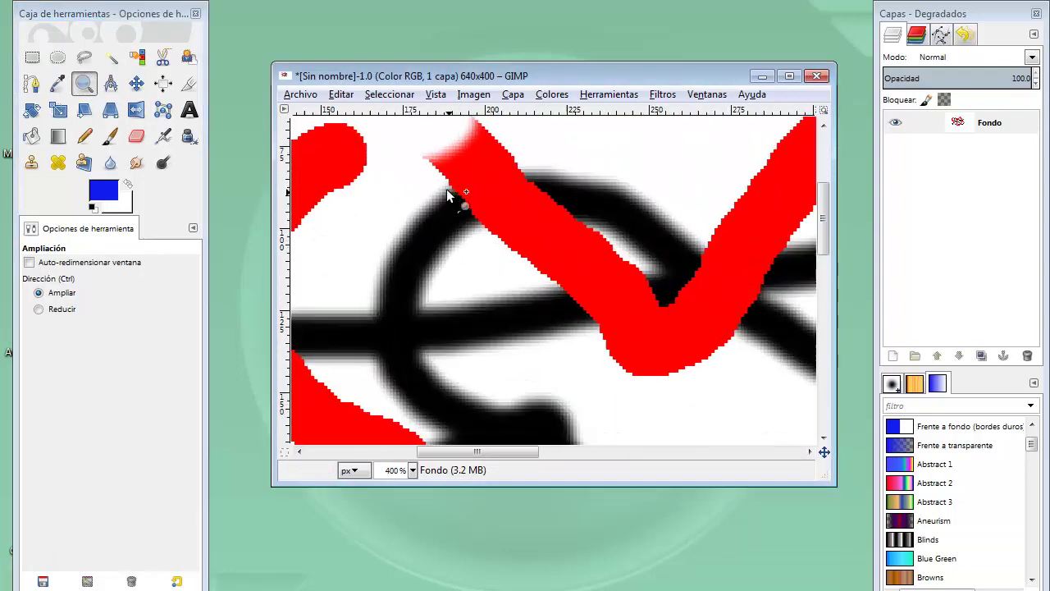
click(447, 191)
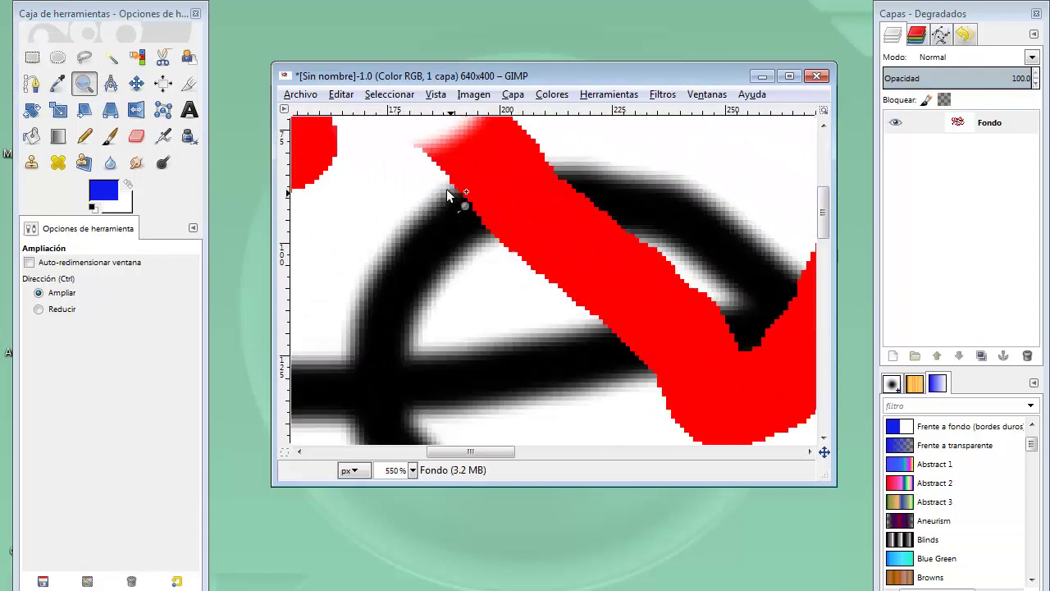
click(136, 137)
mouse_move(511, 262)
mouse_down()
mouse_move(615, 248)
mouse_move(630, 252)
mouse_move(623, 266)
mouse_move(562, 270)
mouse_move(636, 263)
mouse_up()
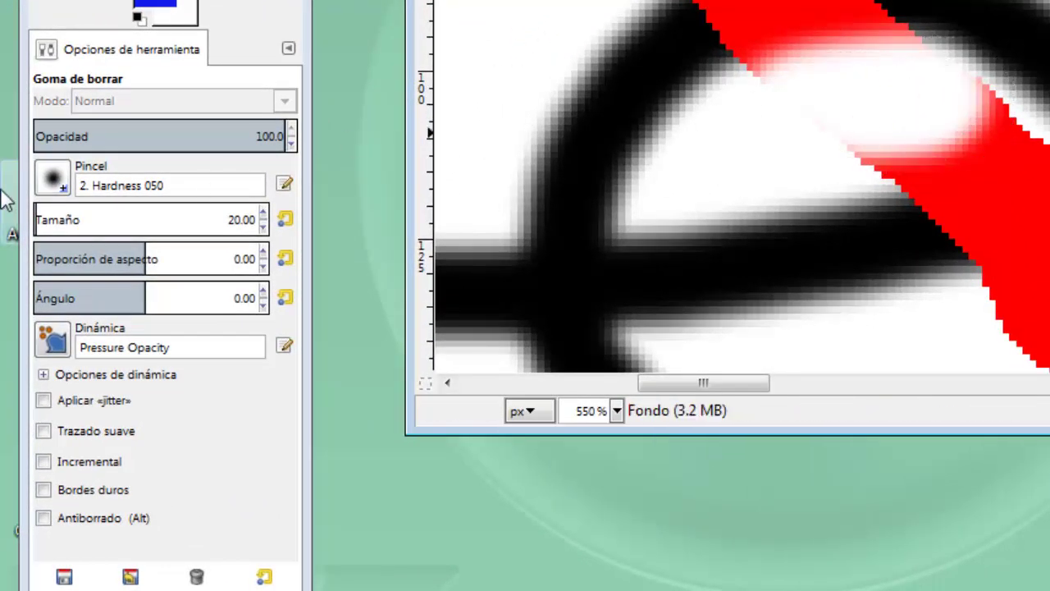
- Set the eraser to the 2. Hardness 100 brush at size 2.00 and cut a thin line across the red stroke
click(45, 184)
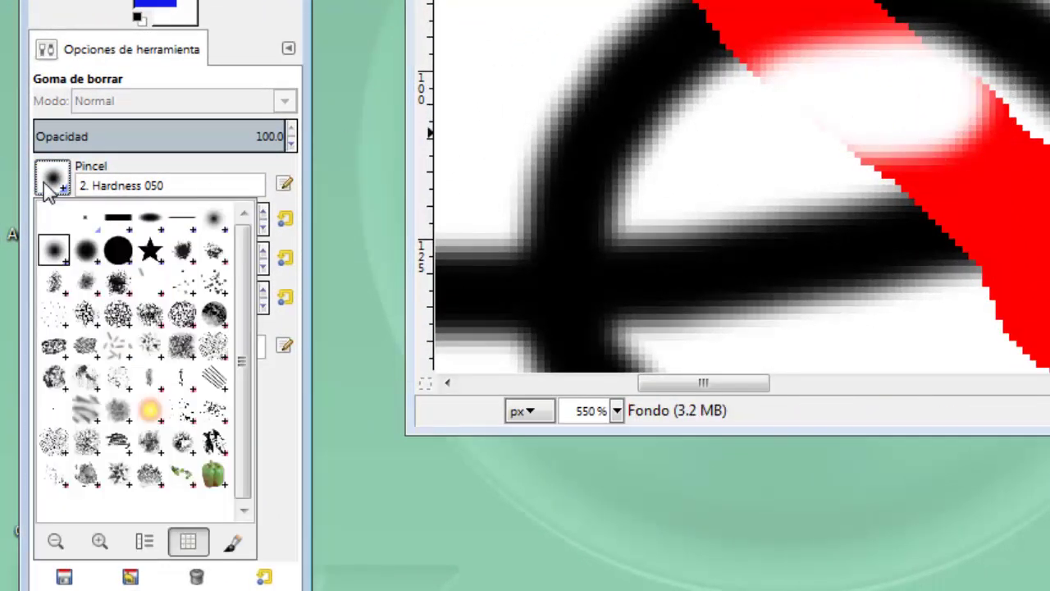
click(112, 249)
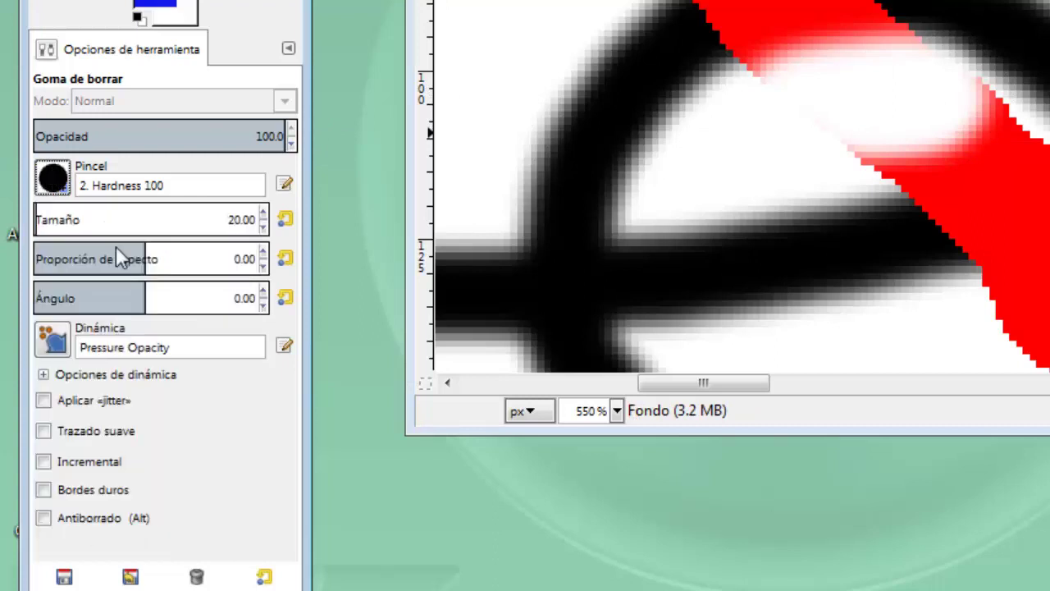
double_click(264, 233)
triple_click(264, 233)
click(265, 233)
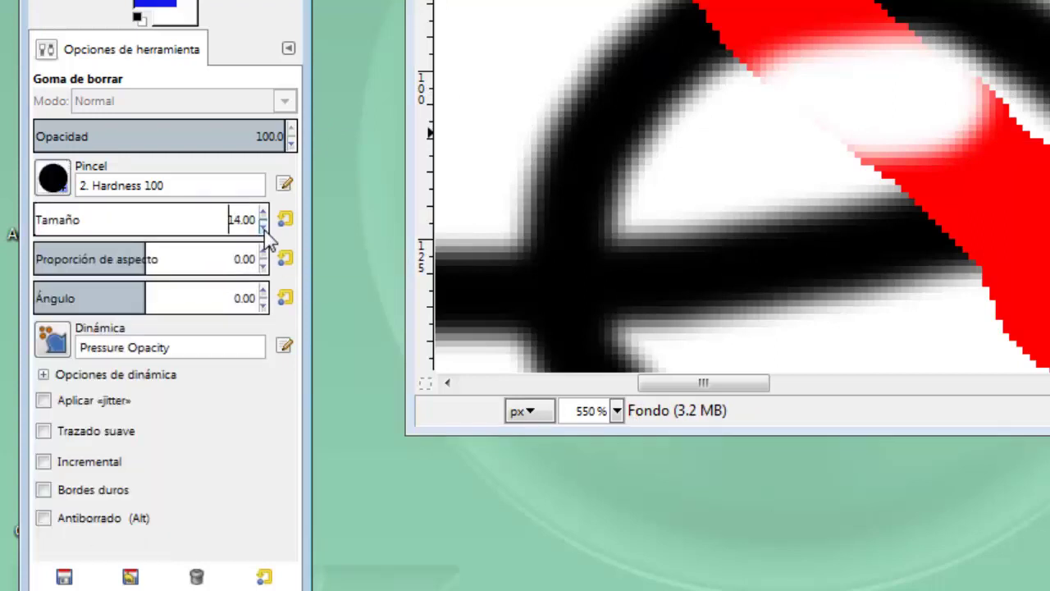
double_click(264, 233)
triple_click(263, 227)
double_click(263, 226)
double_click(263, 227)
double_click(263, 226)
click(263, 227)
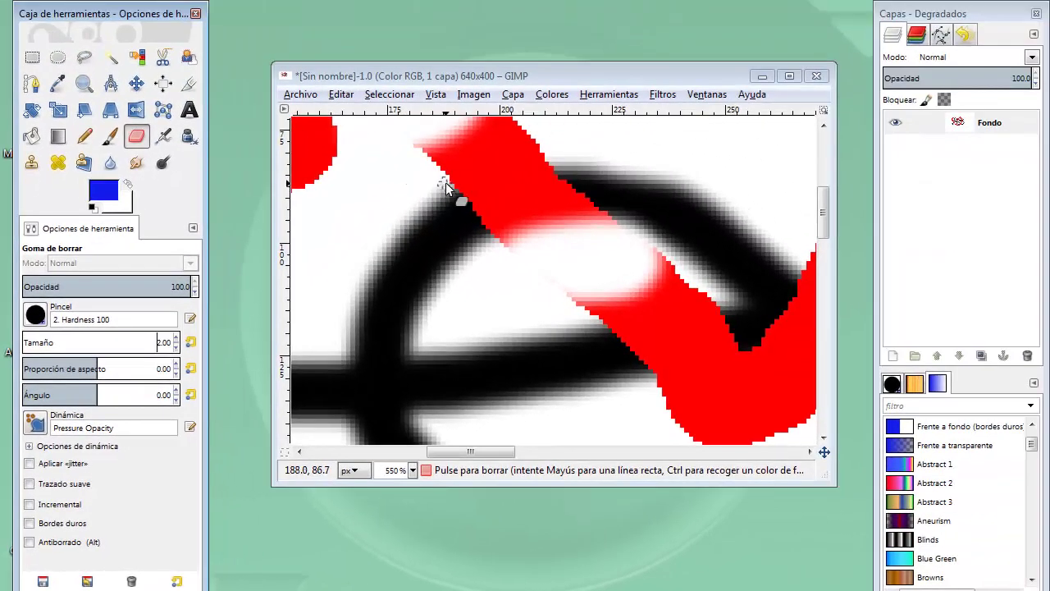
mouse_move(451, 171)
mouse_down()
mouse_move(501, 158)
mouse_move(462, 183)
mouse_move(452, 173)
mouse_move(535, 147)
mouse_move(446, 176)
mouse_move(481, 160)
mouse_up()
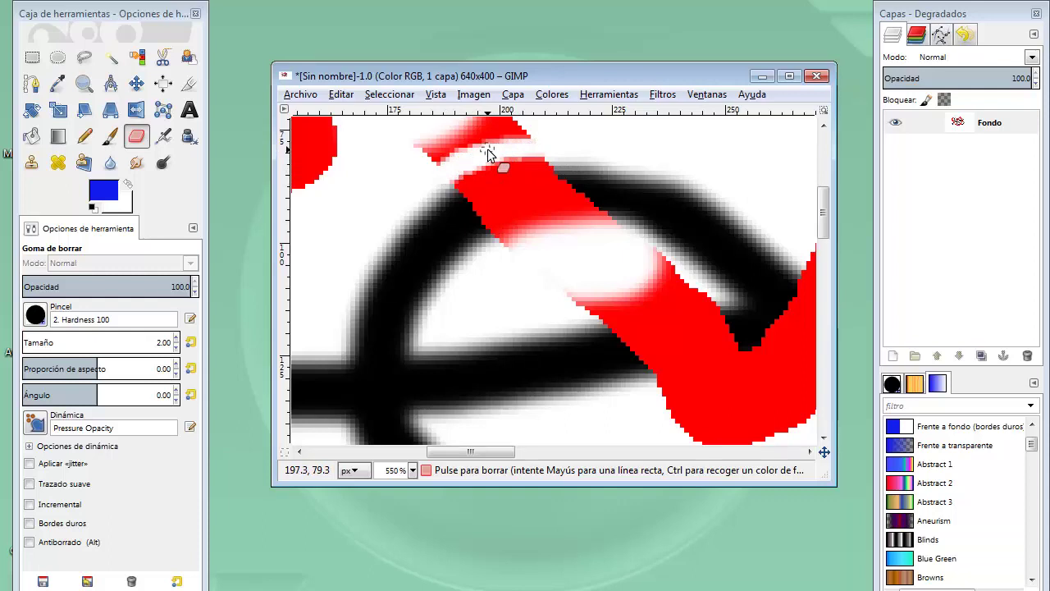
- Zoom out to 66.7% in Reducir mode so the whole 640x400 canvas is visible
click(83, 85)
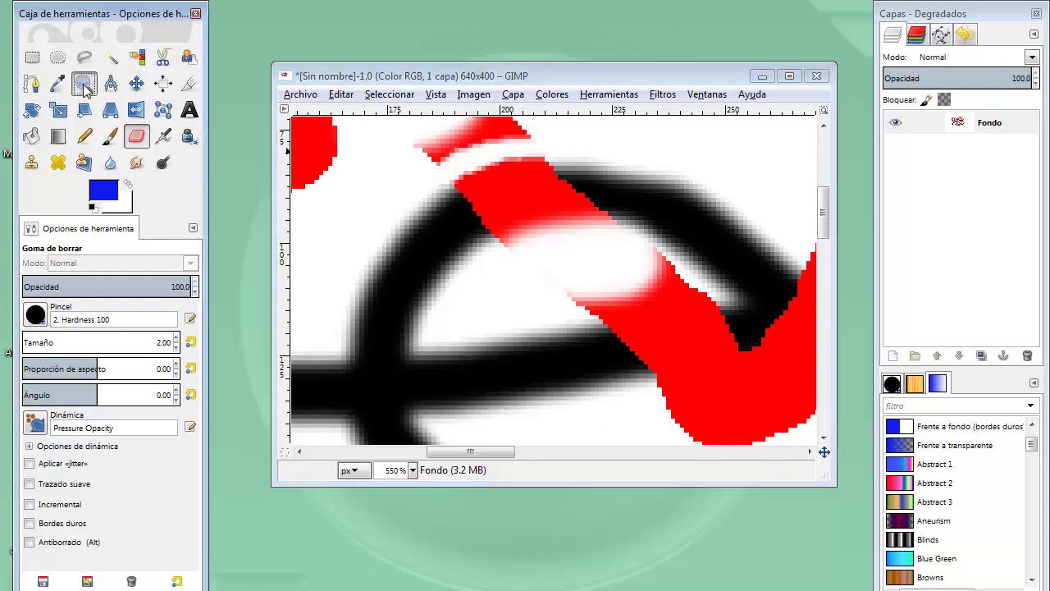
click(49, 309)
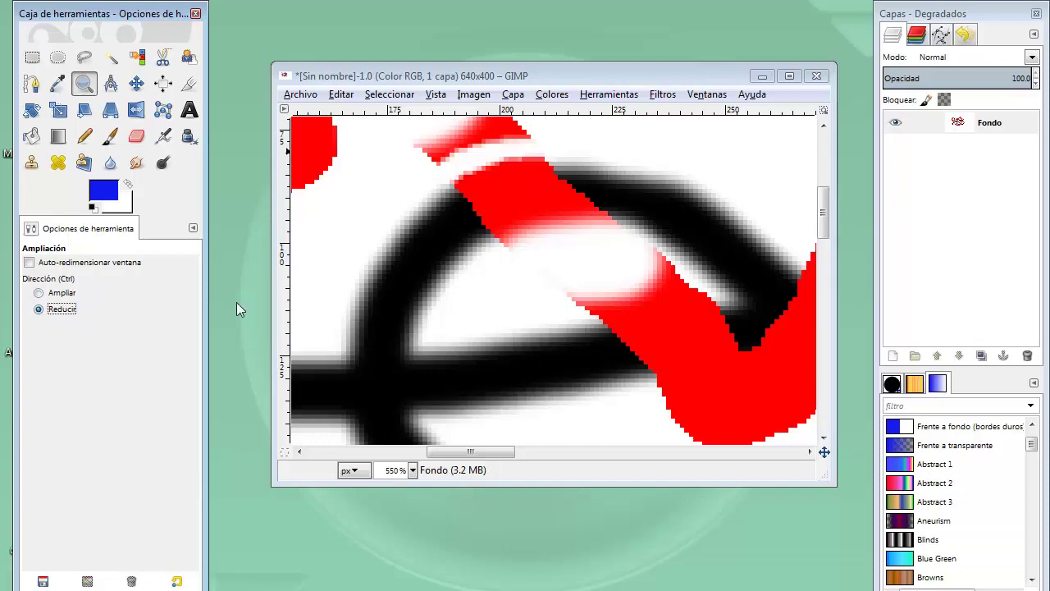
click(468, 274)
click(479, 274)
click(478, 274)
click(478, 274)
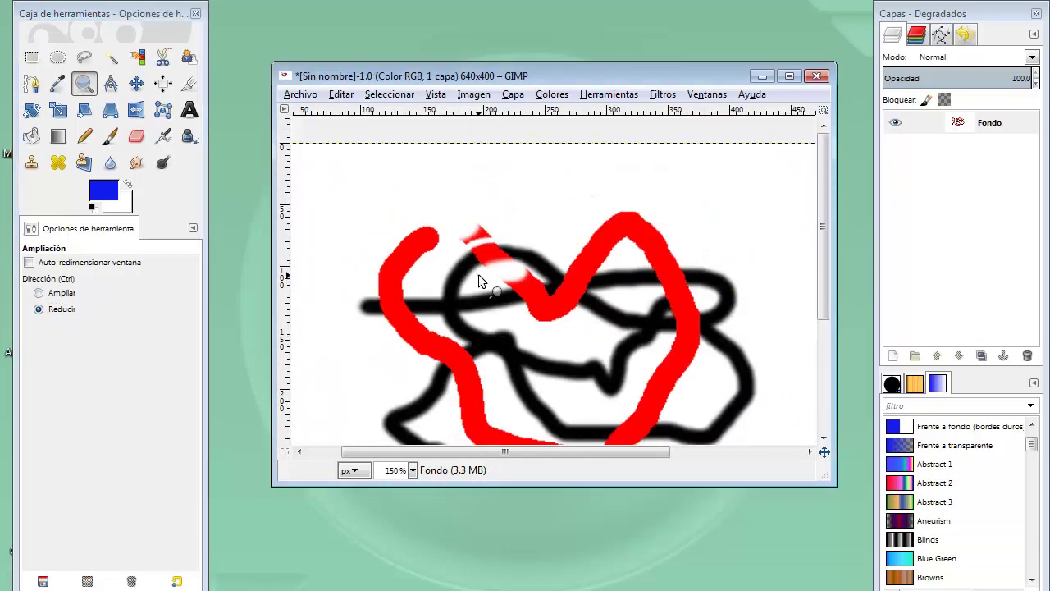
click(478, 274)
click(478, 275)
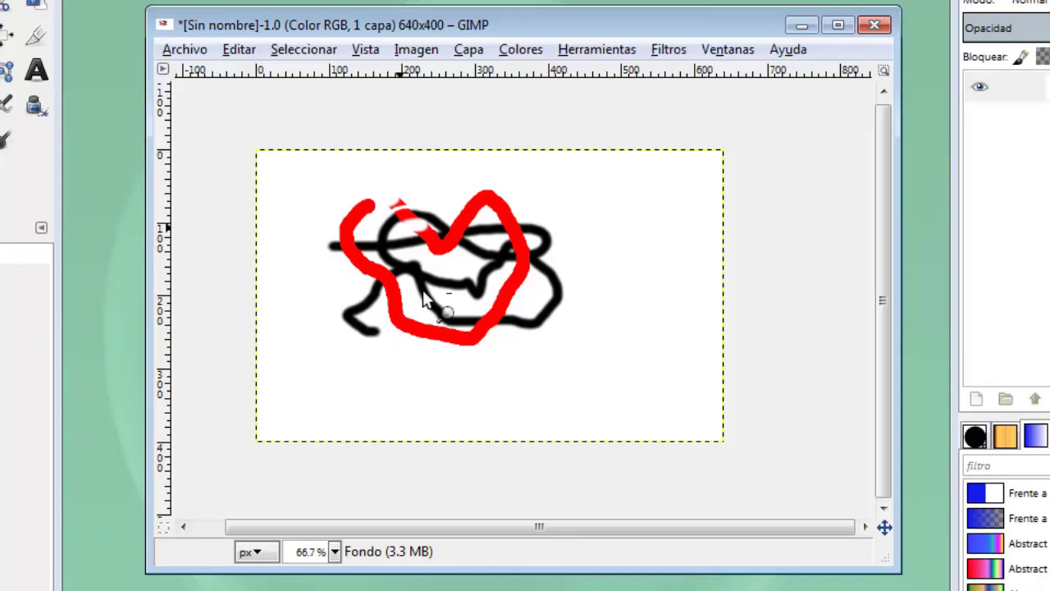
click(239, 51)
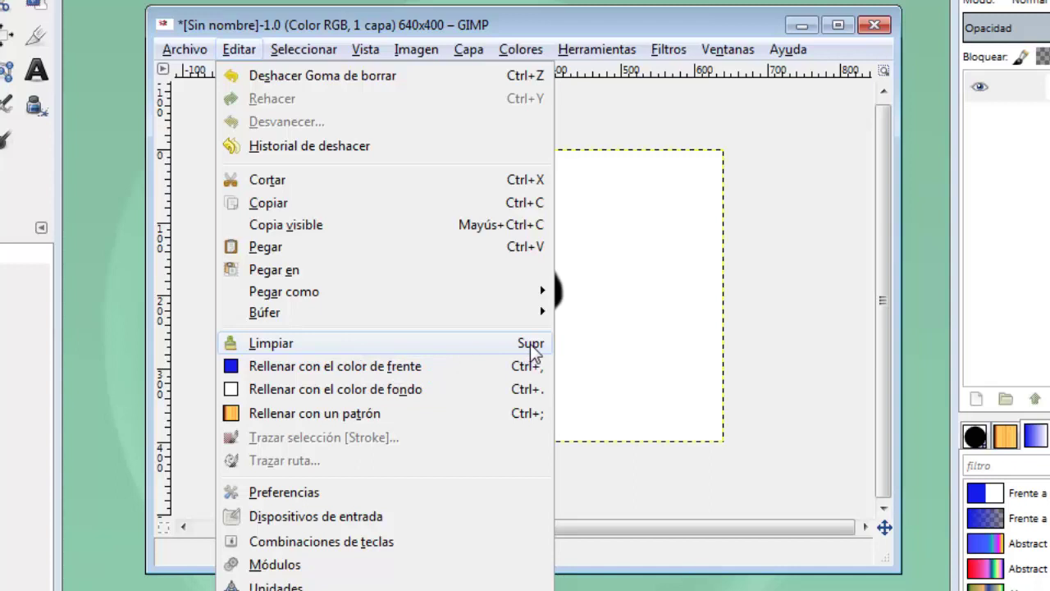
- Clear the layer with Editar > Limpiar, then undo the clear to restore the scribbles
click(409, 343)
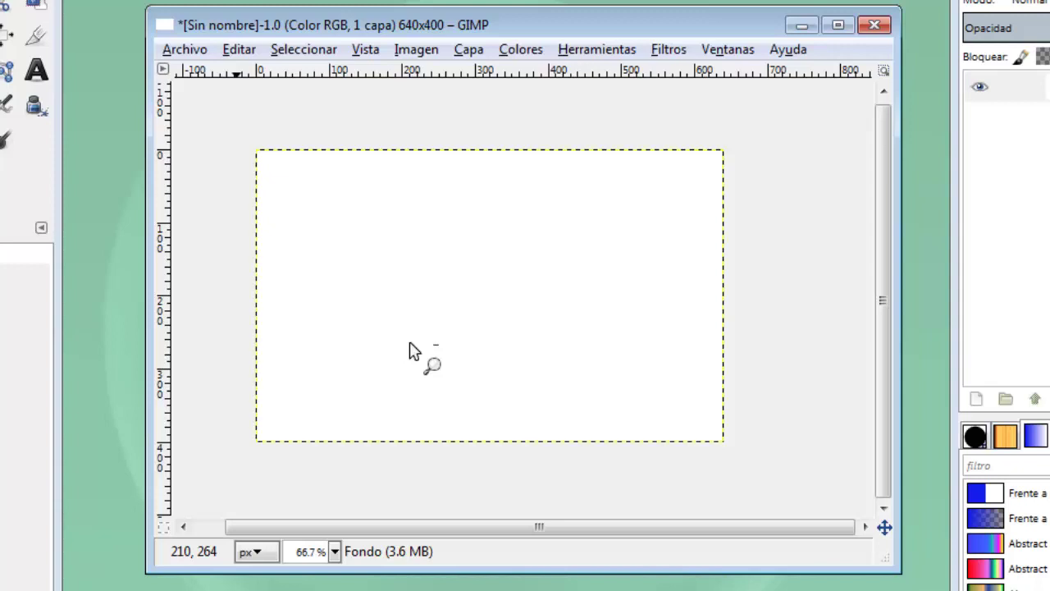
click(239, 50)
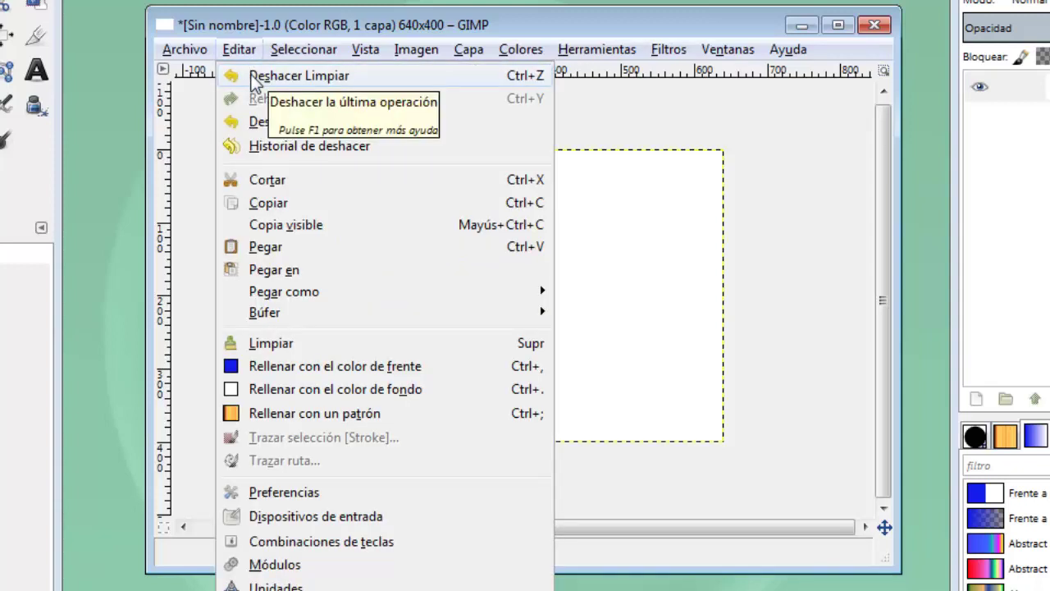
click(255, 78)
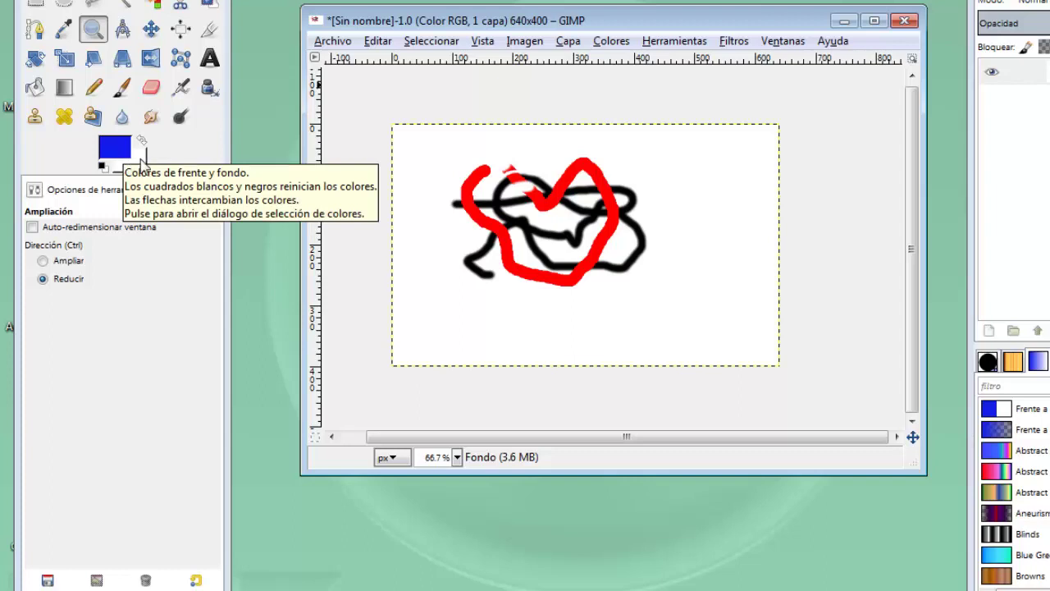
- Fill the canvas with the blue foreground colour, then undo the fill
click(380, 41)
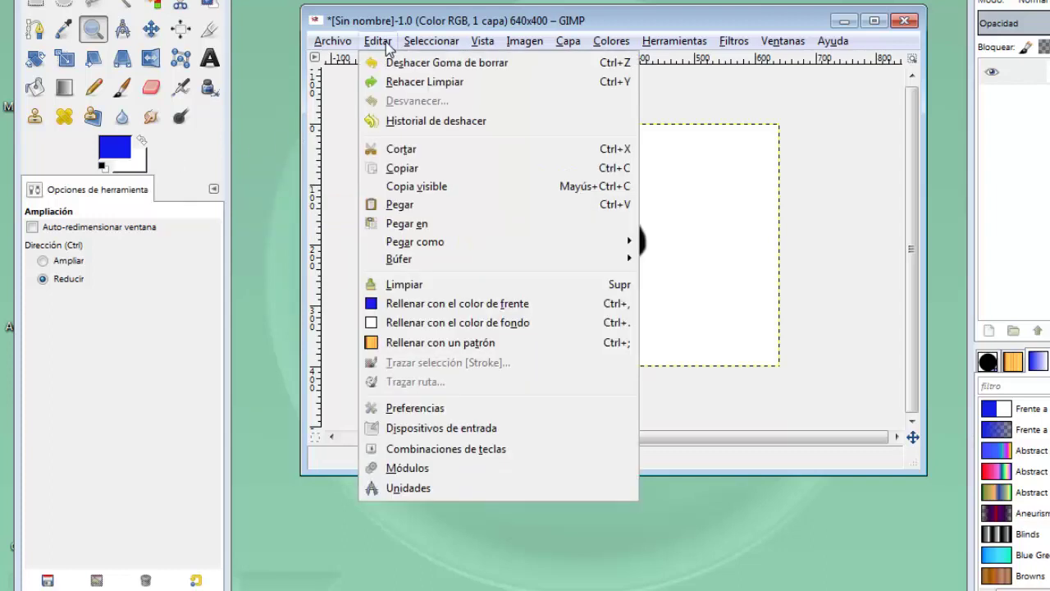
click(462, 303)
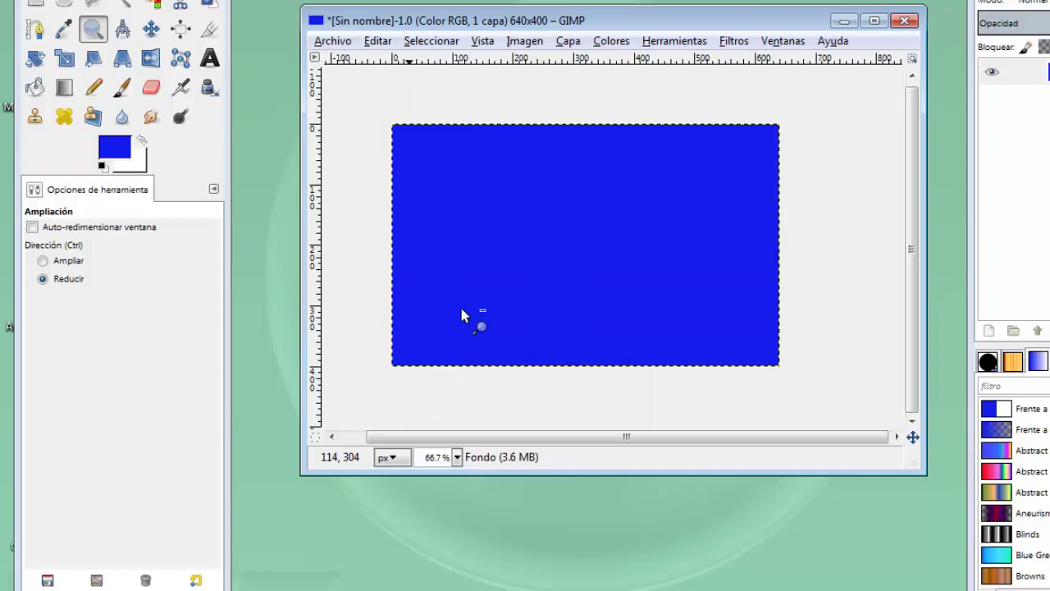
key(ctrl+z)
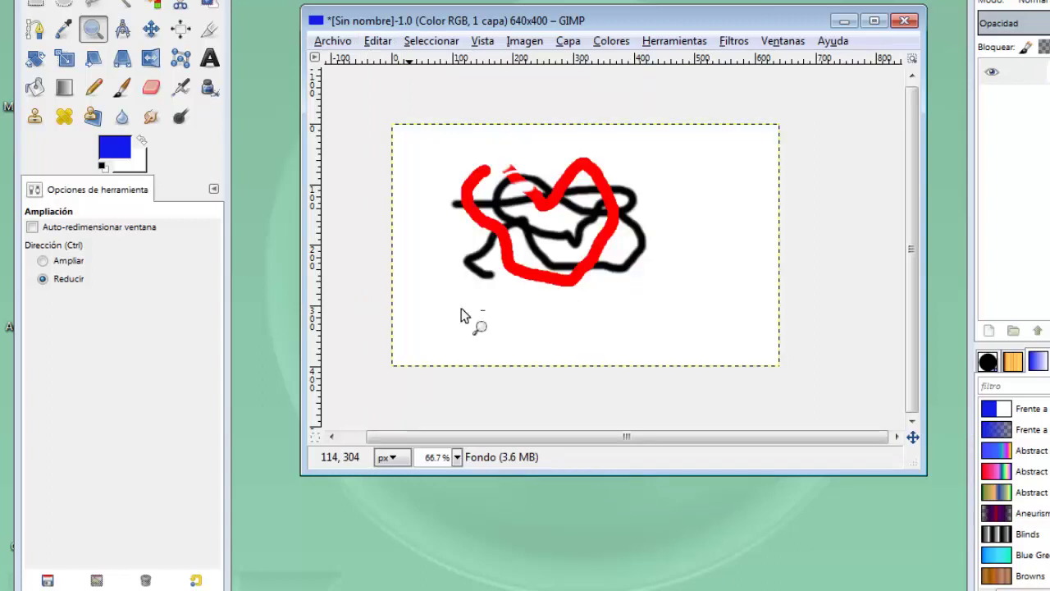
- Fill the canvas with the white background colour, undo it, and select the Eraser
click(377, 41)
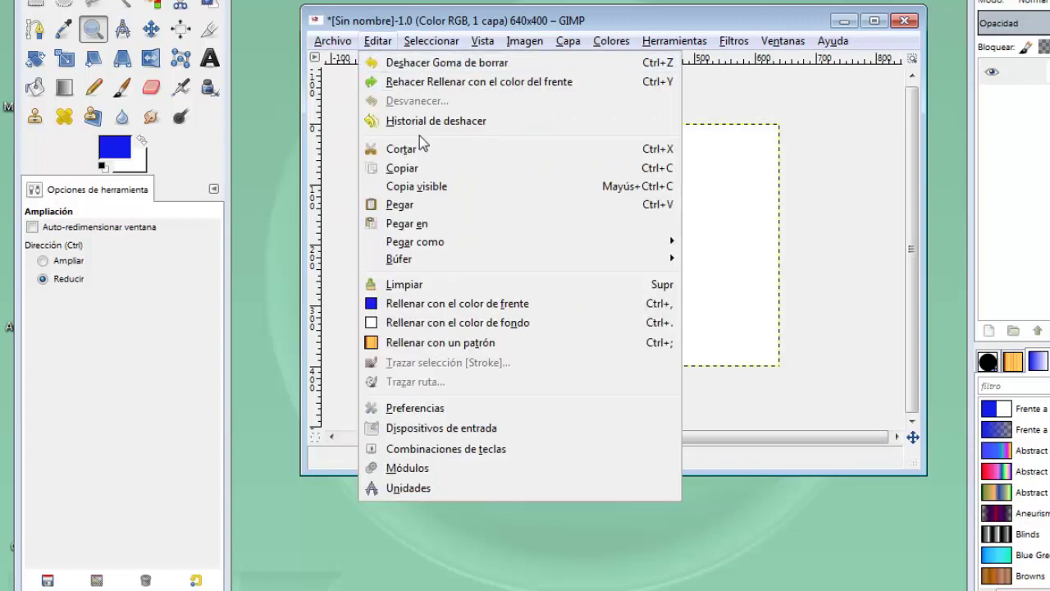
click(490, 322)
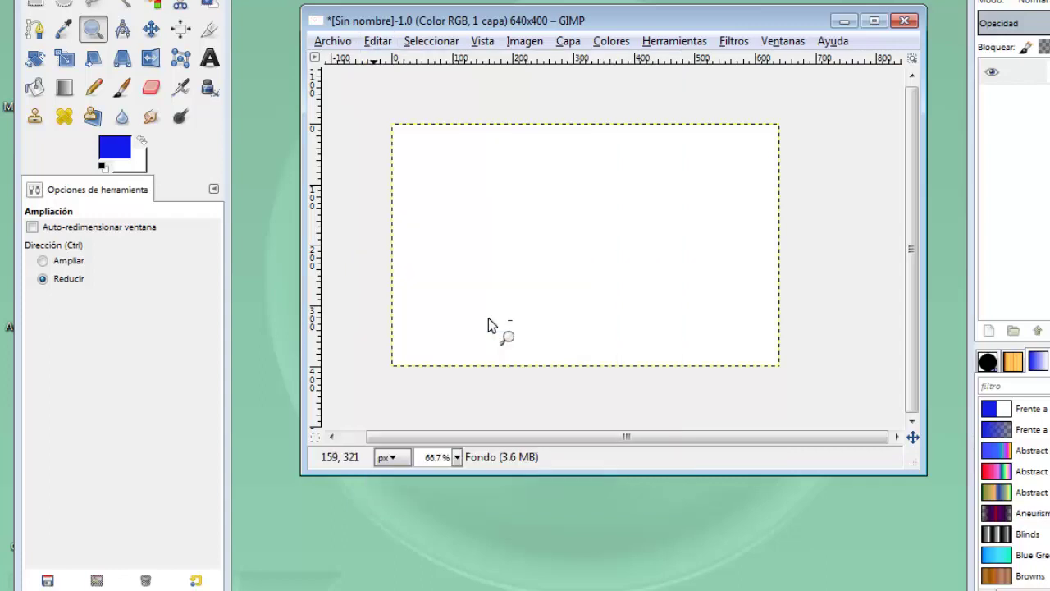
key(ctrl+z)
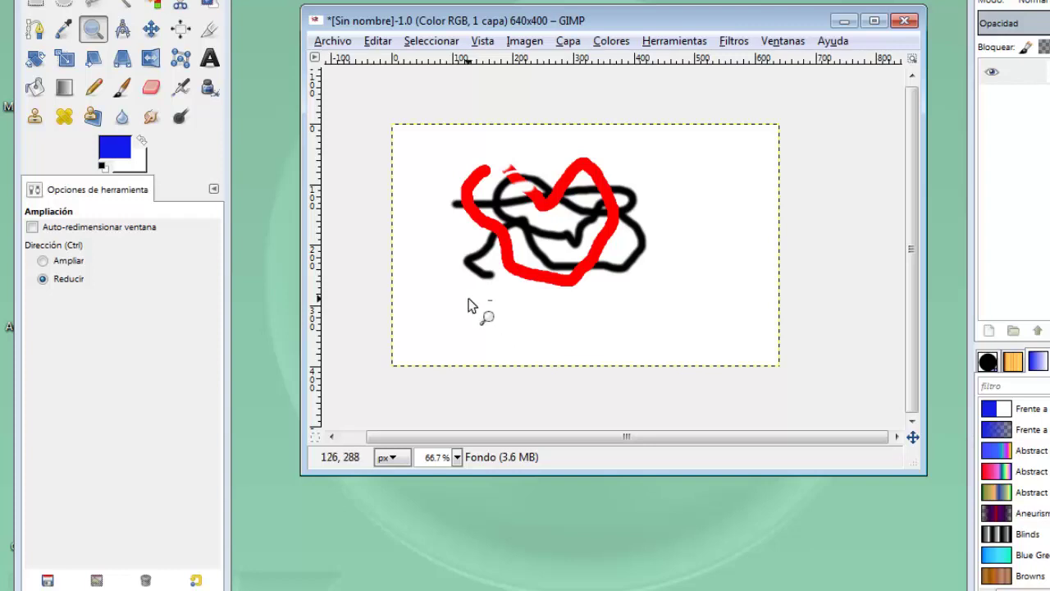
click(151, 88)
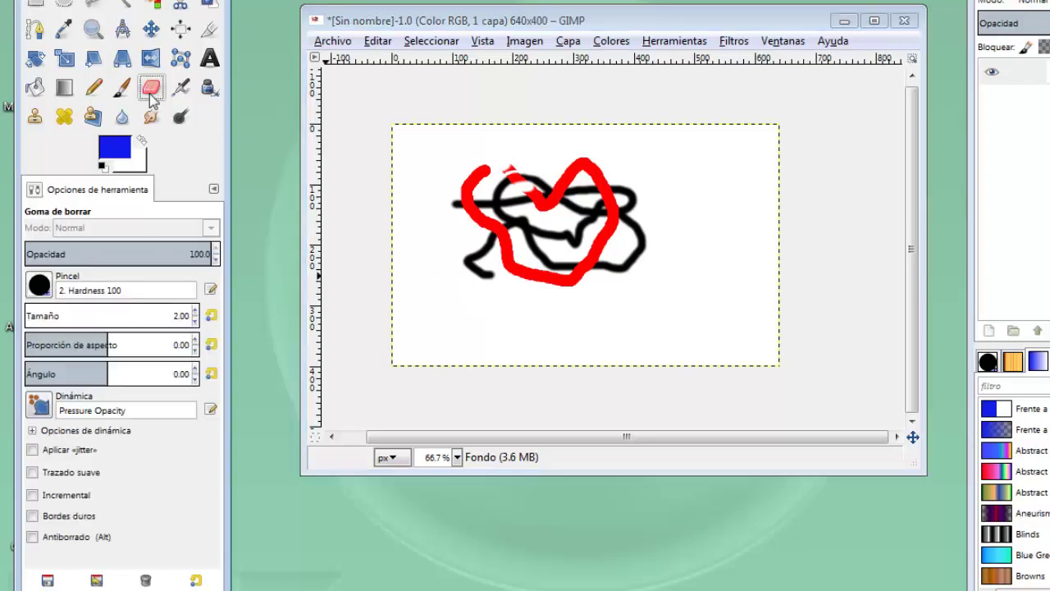
- Raise the eraser size to 41 and start a Shift straight-line erase left of the scribbles
click(195, 312)
click(195, 312)
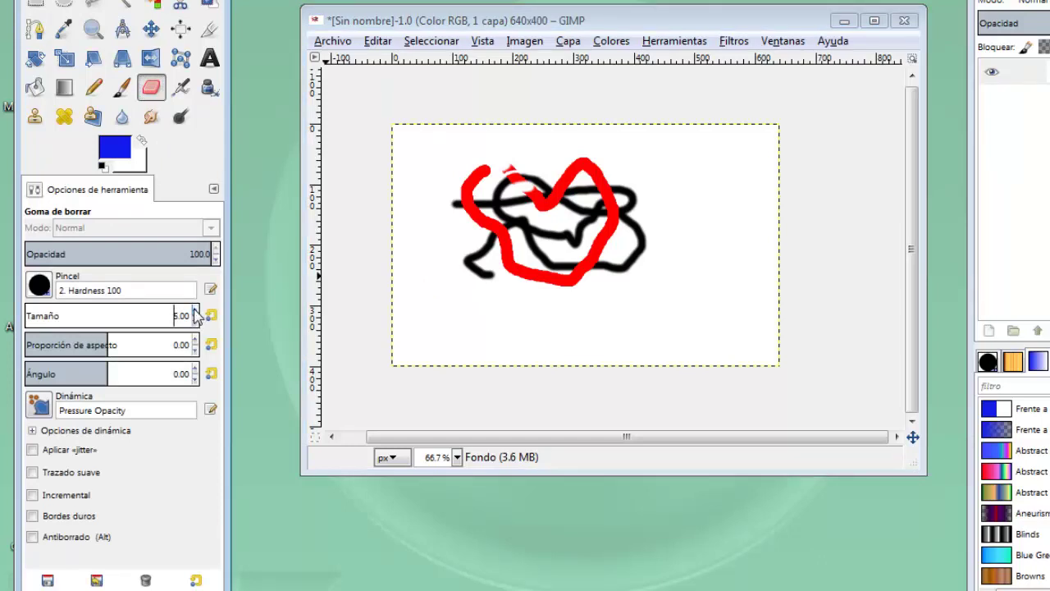
click(194, 312)
click(194, 312)
click(195, 312)
click(195, 312)
click(195, 312)
click(194, 312)
click(427, 224)
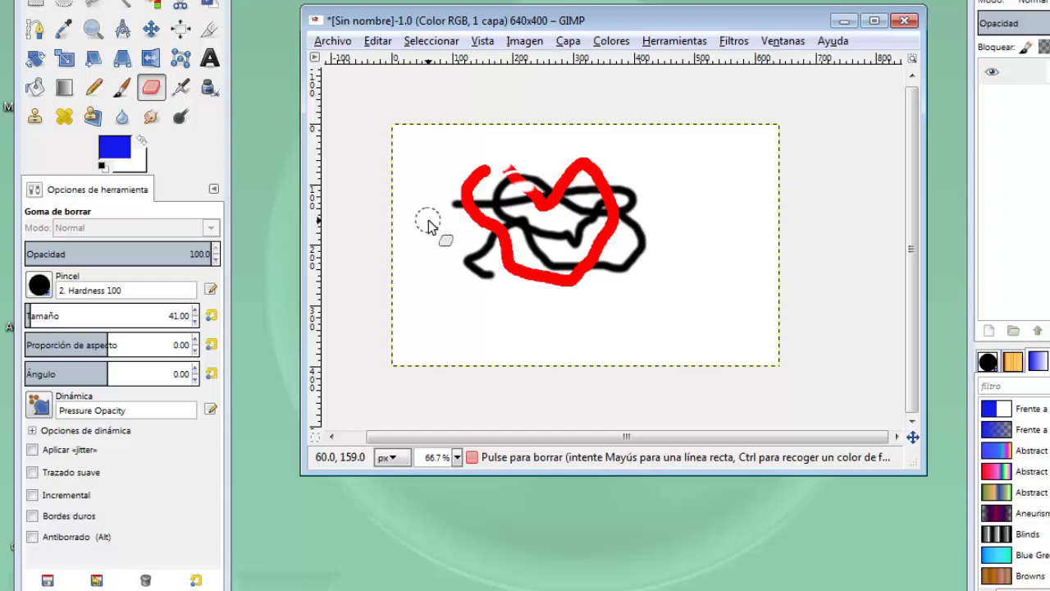
key(shift)
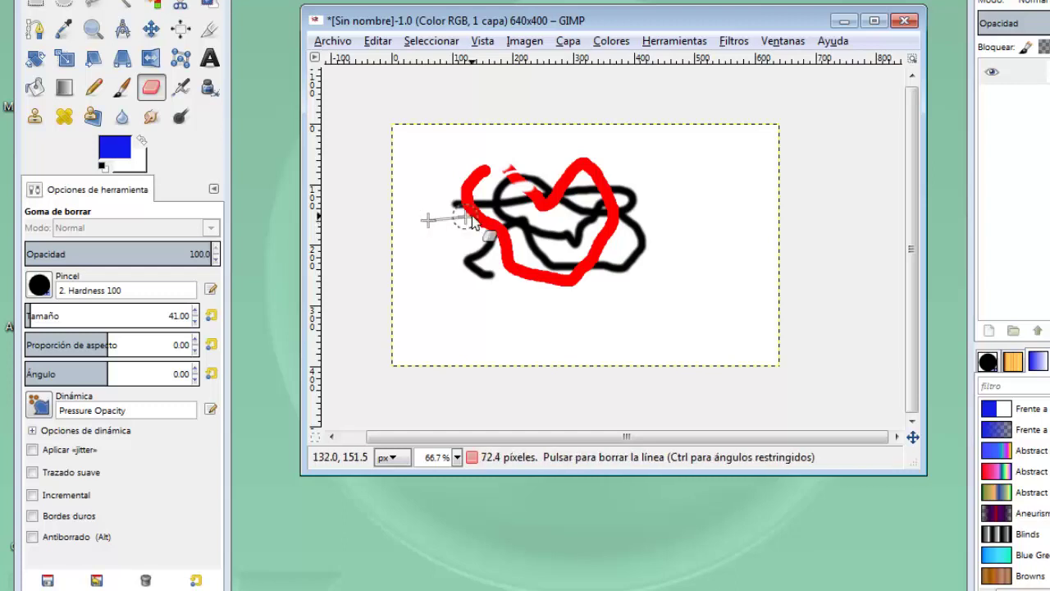
- Commit the straight 41-pixel horizontal erase band through both scribbles
shift+click(677, 220)
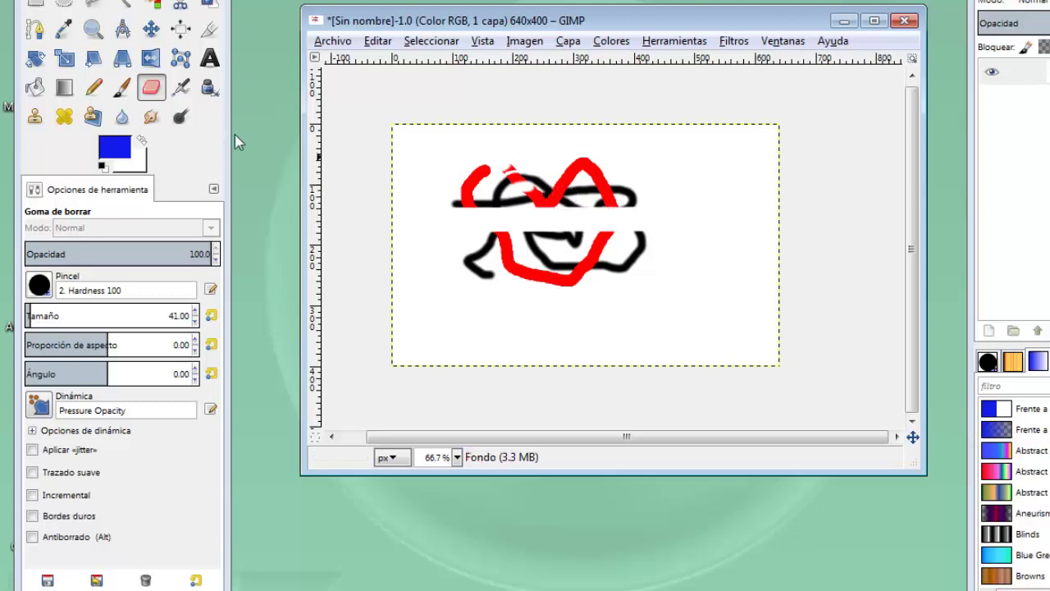
click(209, 60)
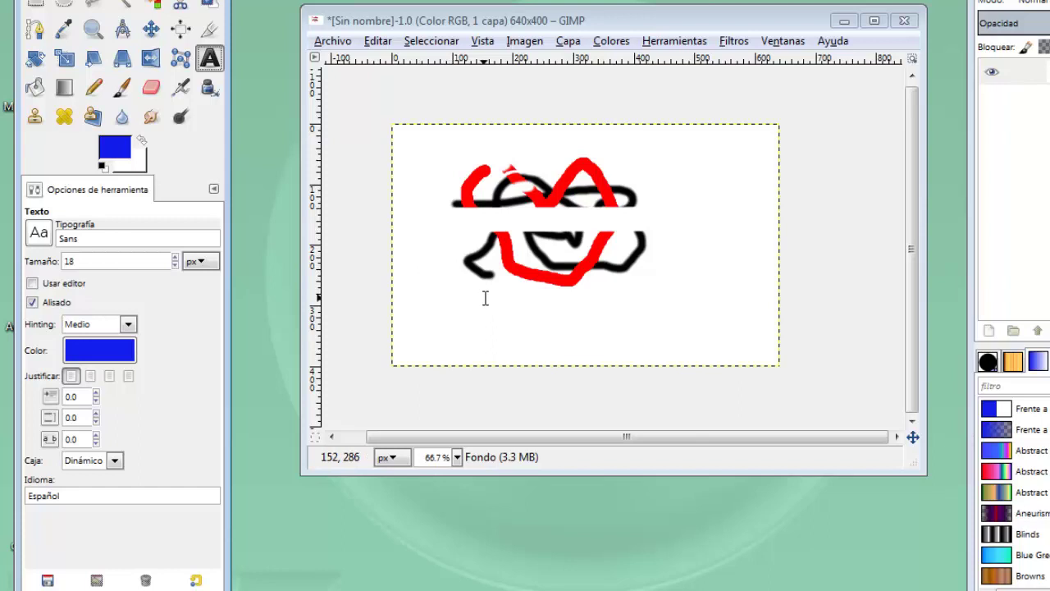
- Try the Paintbrush, Pencil and Eraser tools in turn
click(121, 87)
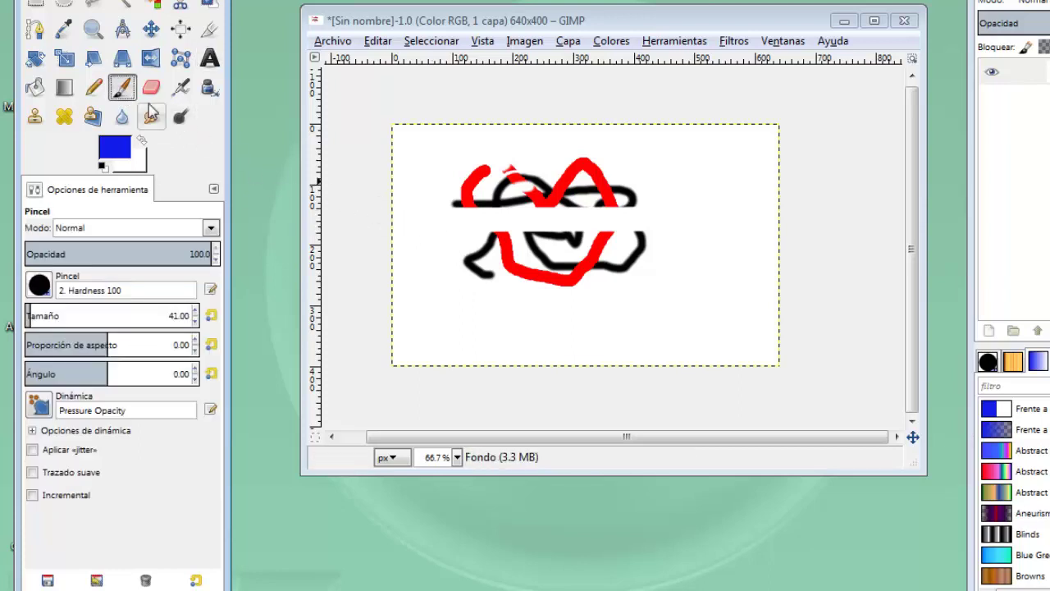
click(93, 87)
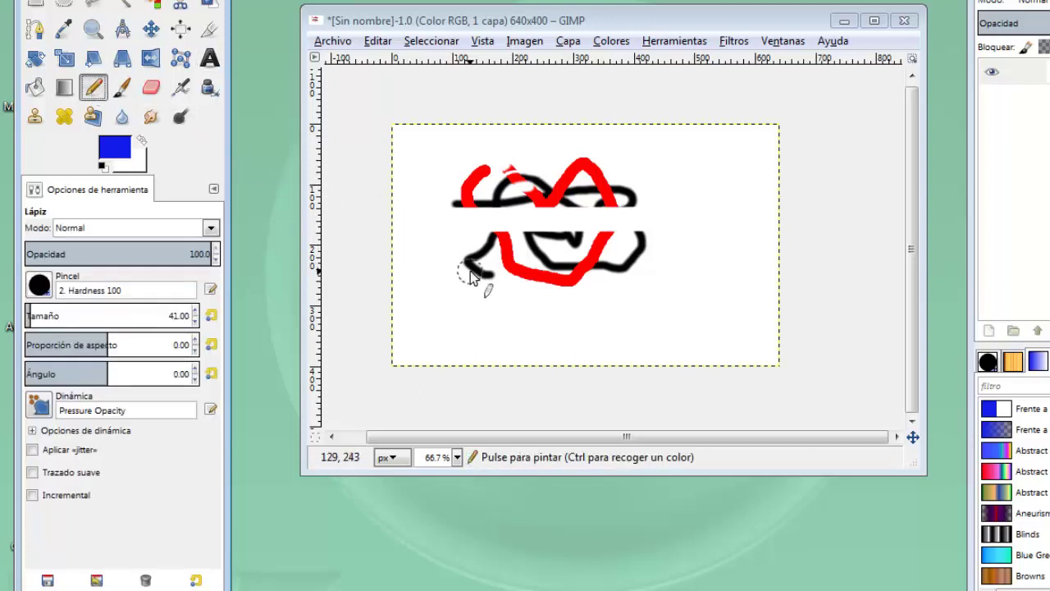
click(151, 88)
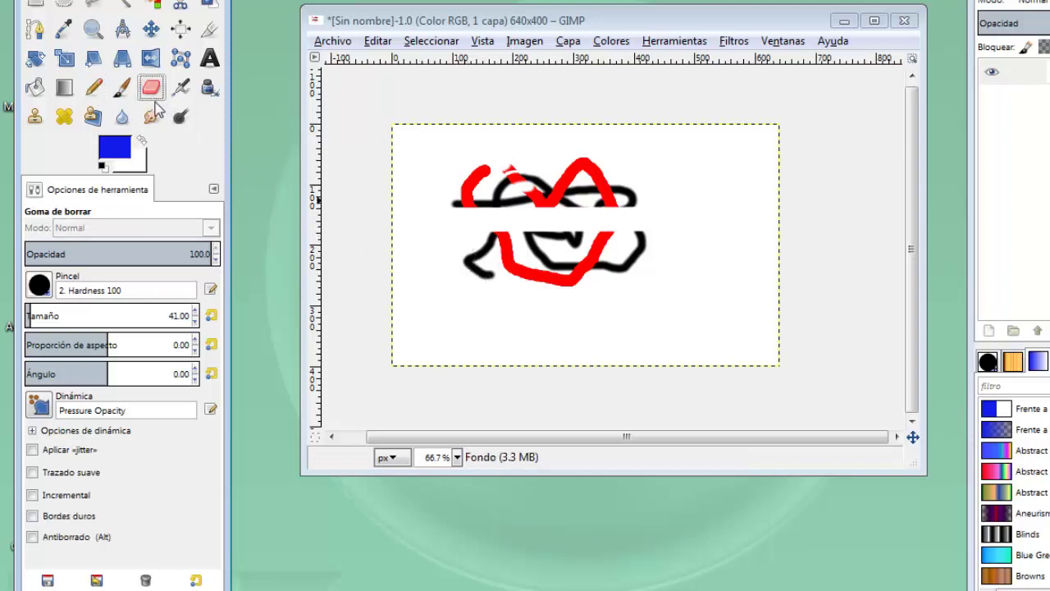
- Paint thick blue airbrush strokes looping over the scribbles and filling the top-left edge
click(181, 89)
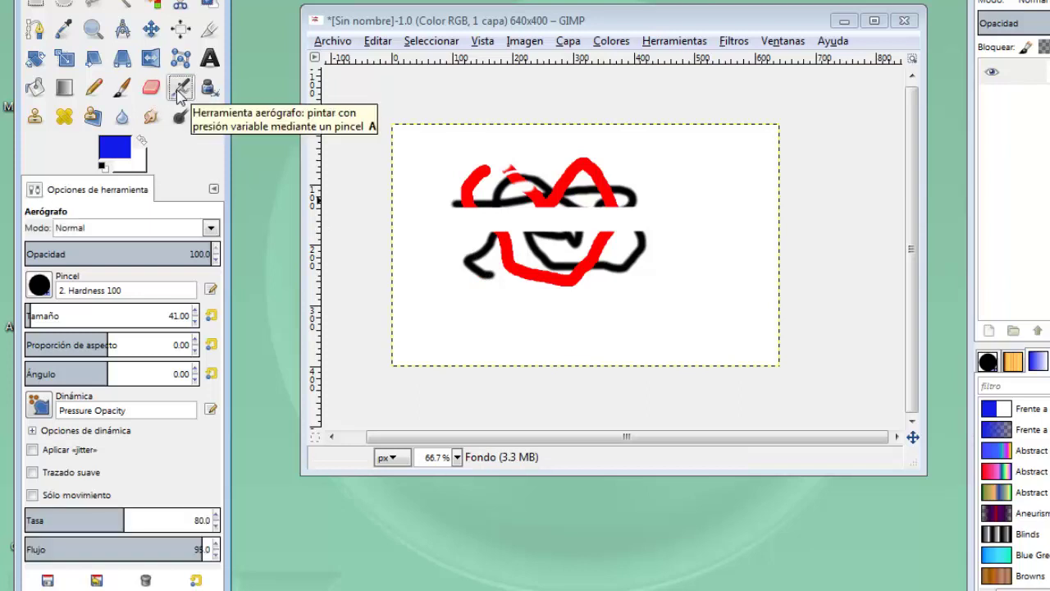
mouse_move(427, 156)
mouse_down()
mouse_move(548, 150)
mouse_move(687, 169)
mouse_move(465, 235)
mouse_move(581, 260)
mouse_move(727, 248)
mouse_move(634, 332)
mouse_move(476, 289)
mouse_move(444, 328)
mouse_move(537, 138)
mouse_up()
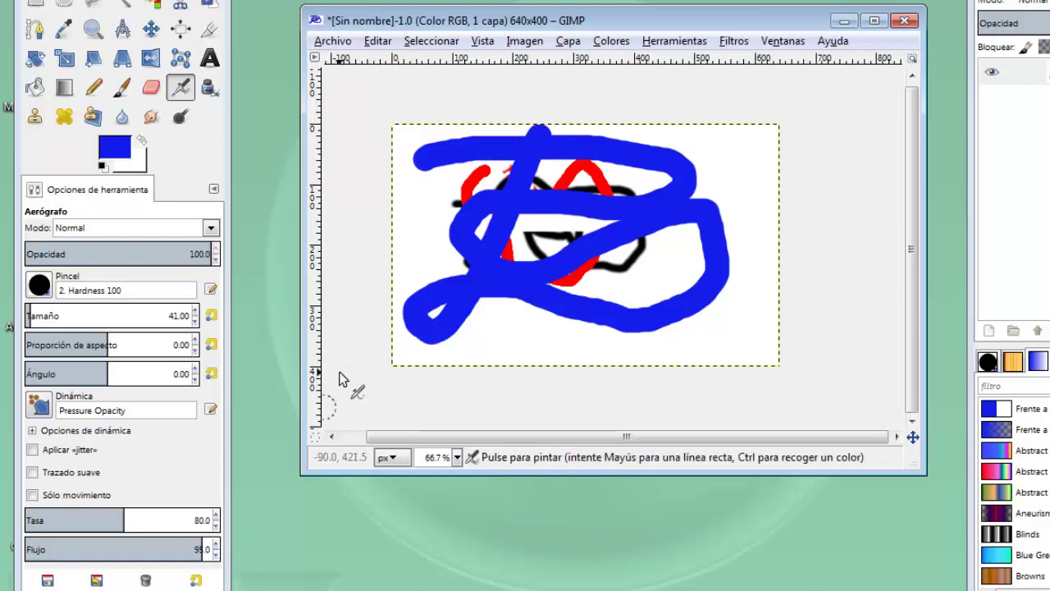
mouse_move(431, 187)
mouse_down()
mouse_move(663, 164)
mouse_move(406, 148)
mouse_up()
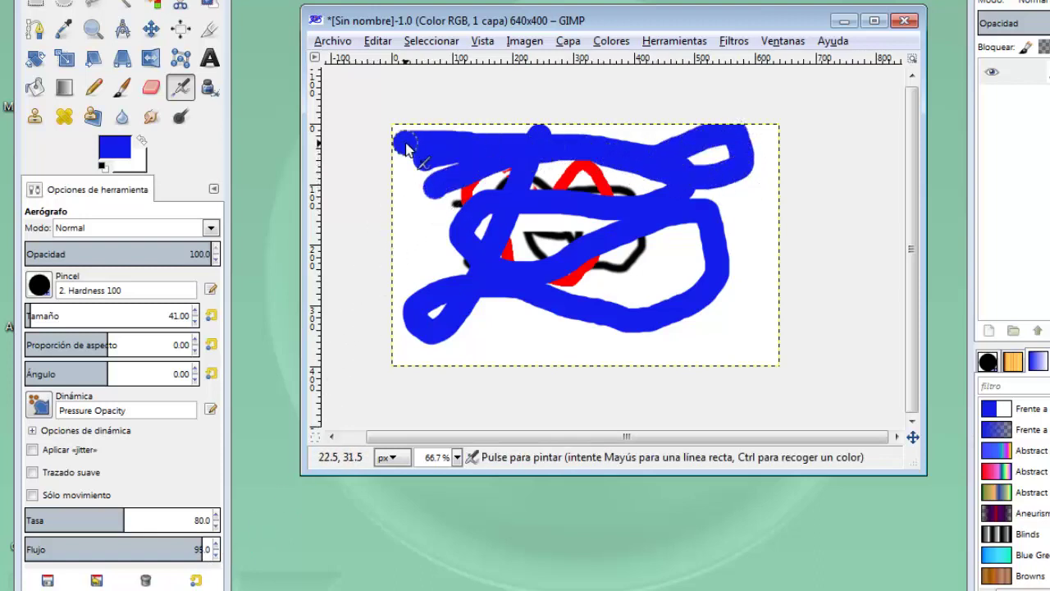
mouse_move(406, 147)
mouse_down()
mouse_move(641, 131)
mouse_move(633, 145)
mouse_move(417, 145)
mouse_move(402, 164)
mouse_move(430, 195)
mouse_up()
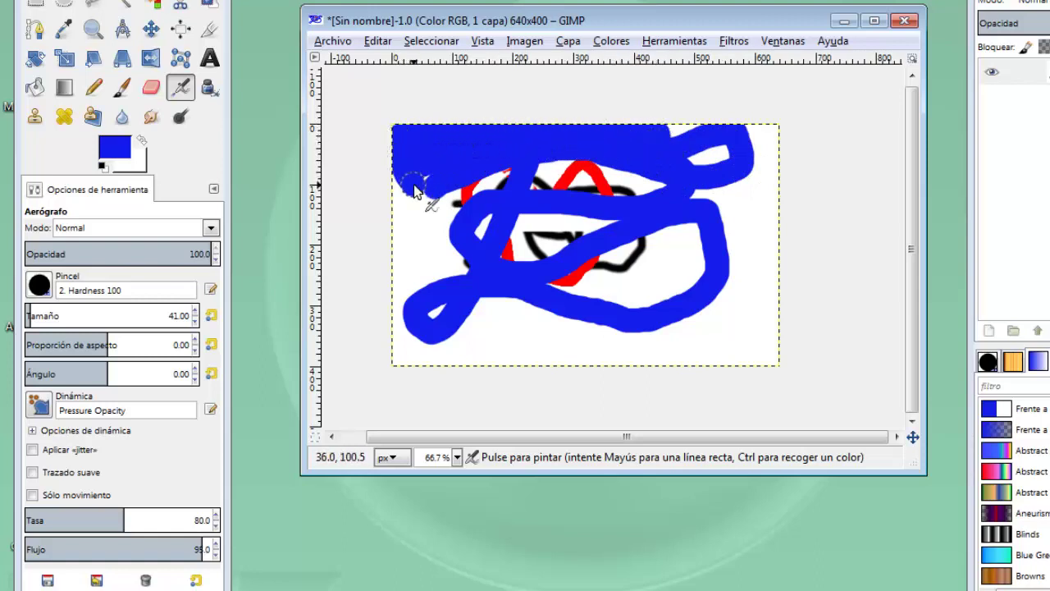
- Set airbrush flow to 5 and paint a faint light-blue wavy stroke across the lower canvas
click(216, 554)
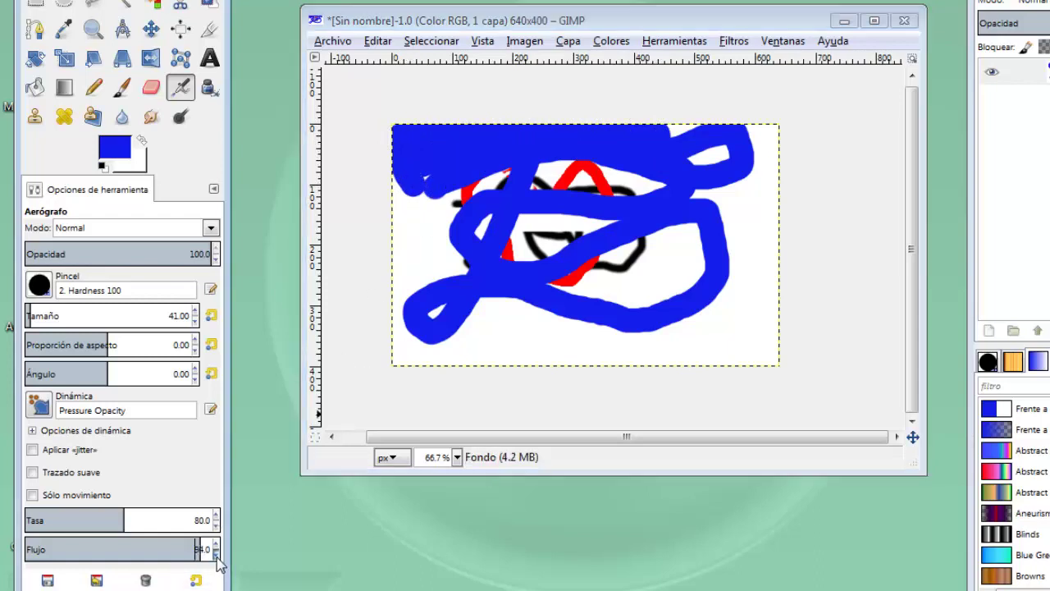
click(217, 555)
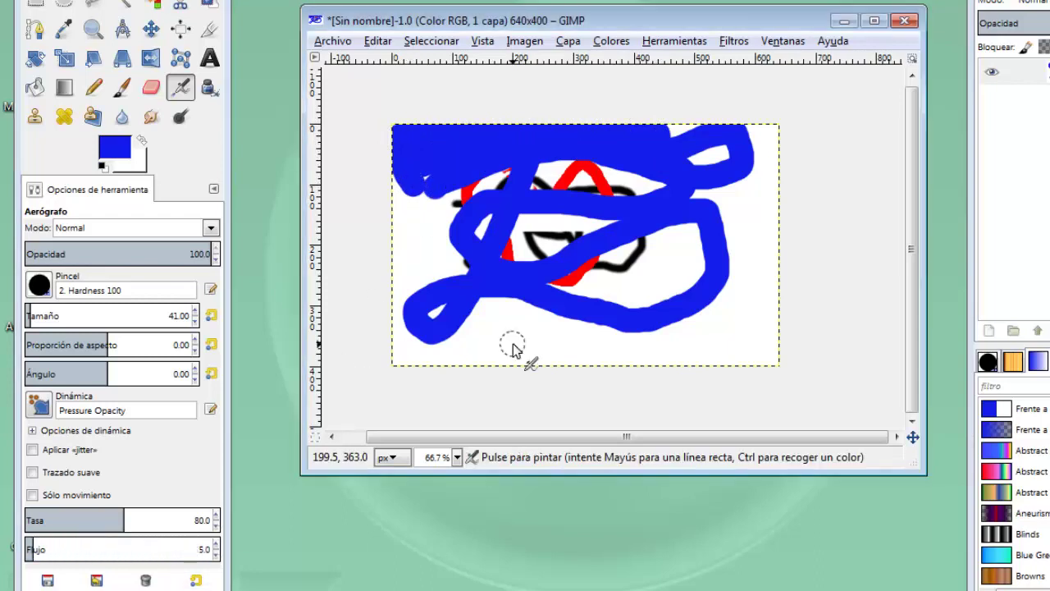
mouse_move(513, 348)
mouse_down()
mouse_move(725, 345)
mouse_move(523, 245)
mouse_move(497, 335)
mouse_move(528, 343)
mouse_up()
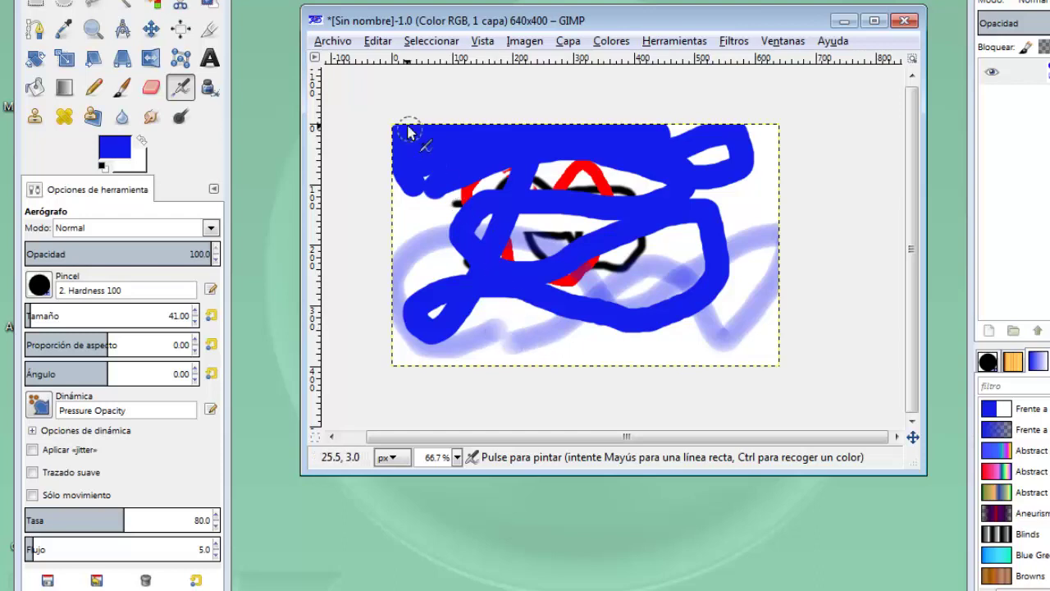
- Wipe all blue, red and black strokes by filling the canvas with white from the Editar menu
click(377, 42)
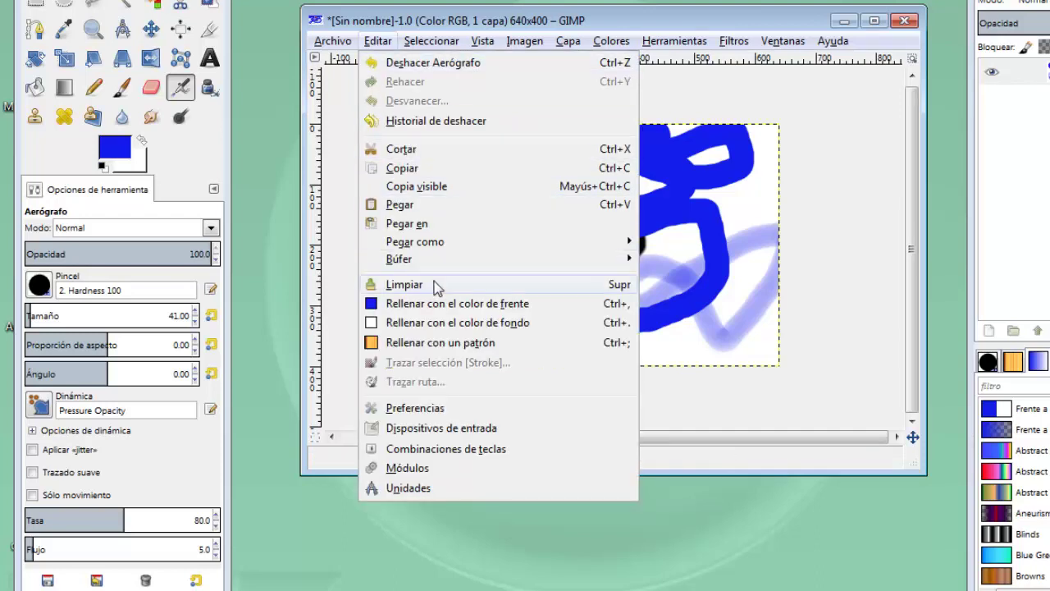
click(454, 323)
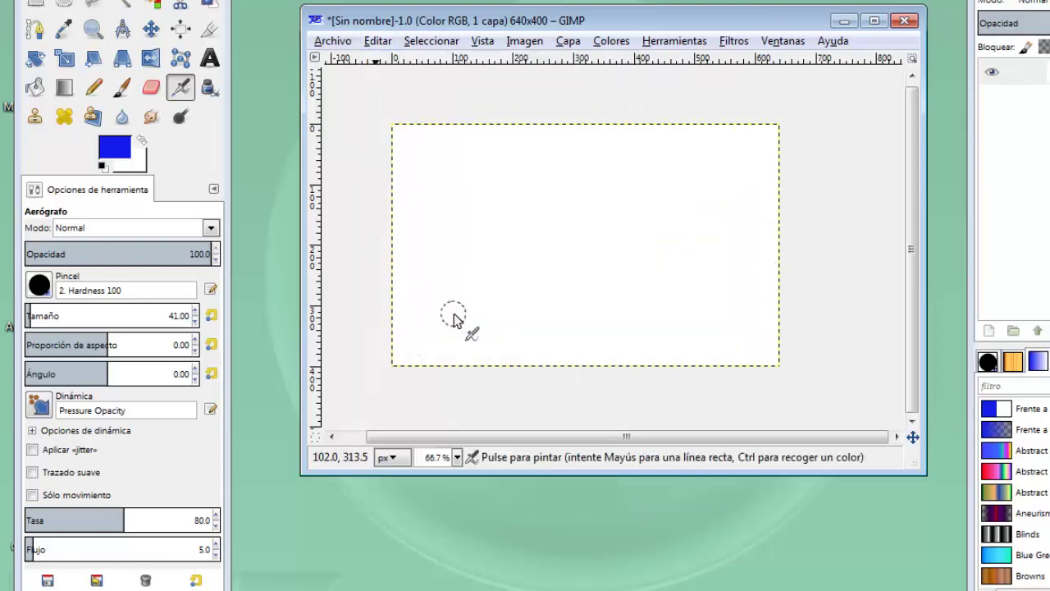
- With the Ink tool, draw a thin upper line, a wider stroke below and a short thick right-side stroke
click(208, 88)
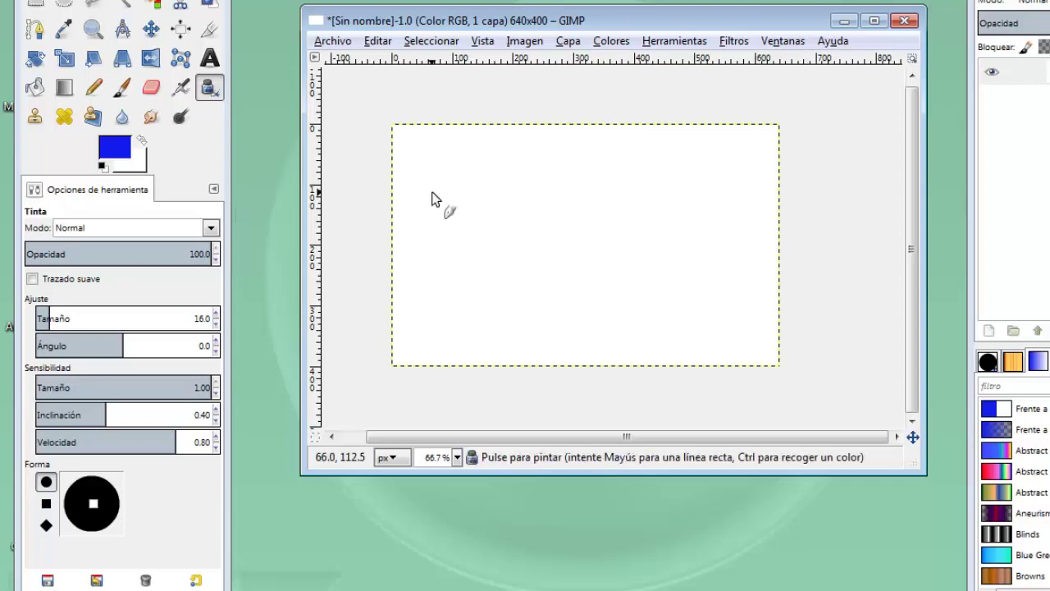
mouse_move(407, 170)
mouse_down()
mouse_move(666, 165)
mouse_move(789, 177)
mouse_up()
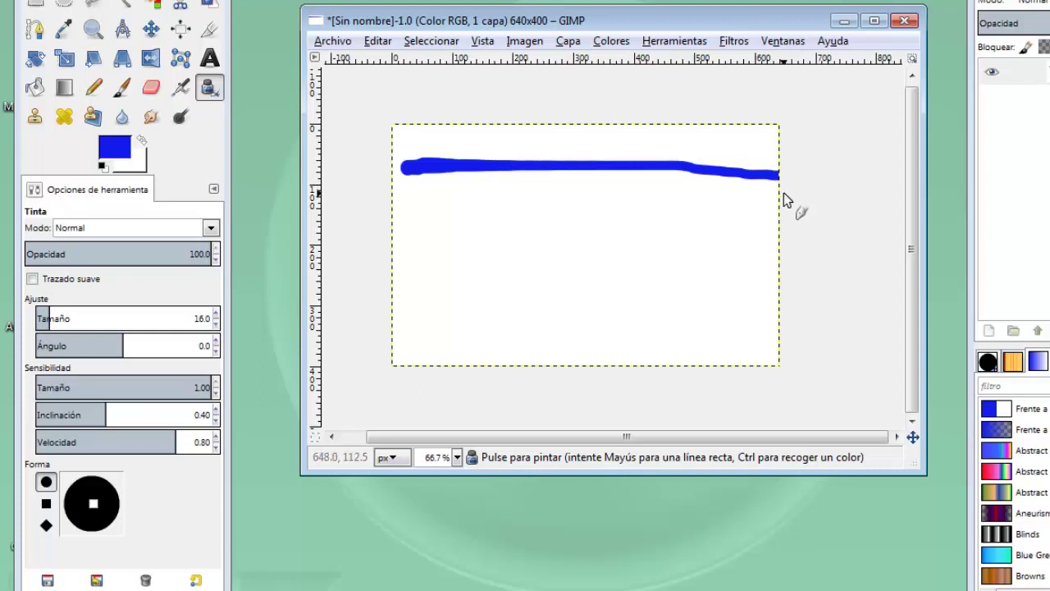
mouse_move(775, 201)
mouse_down()
mouse_move(321, 227)
mouse_move(1042, 258)
mouse_up()
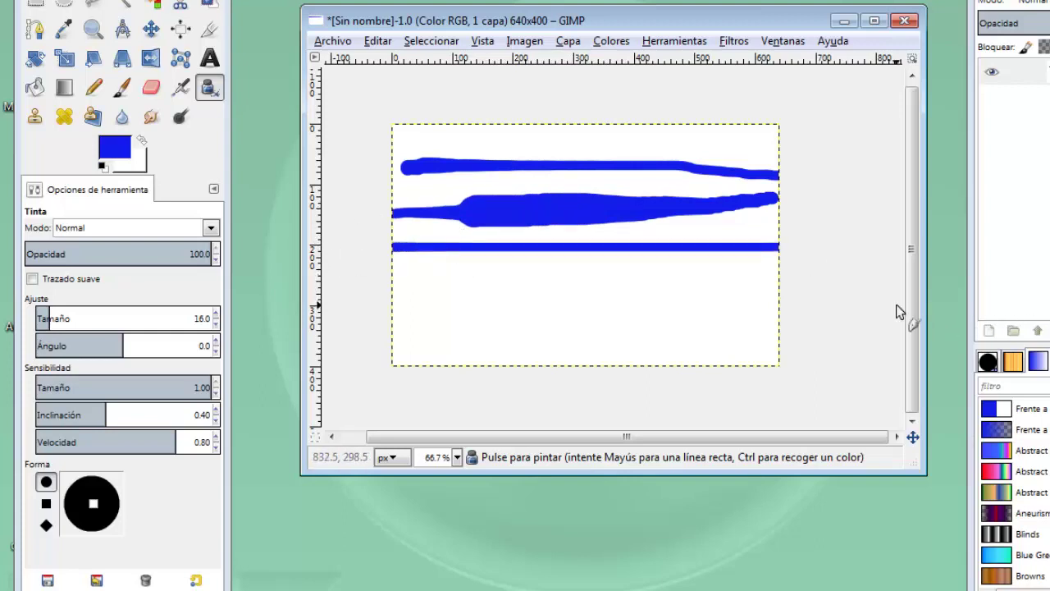
drag(817, 294, 700, 298)
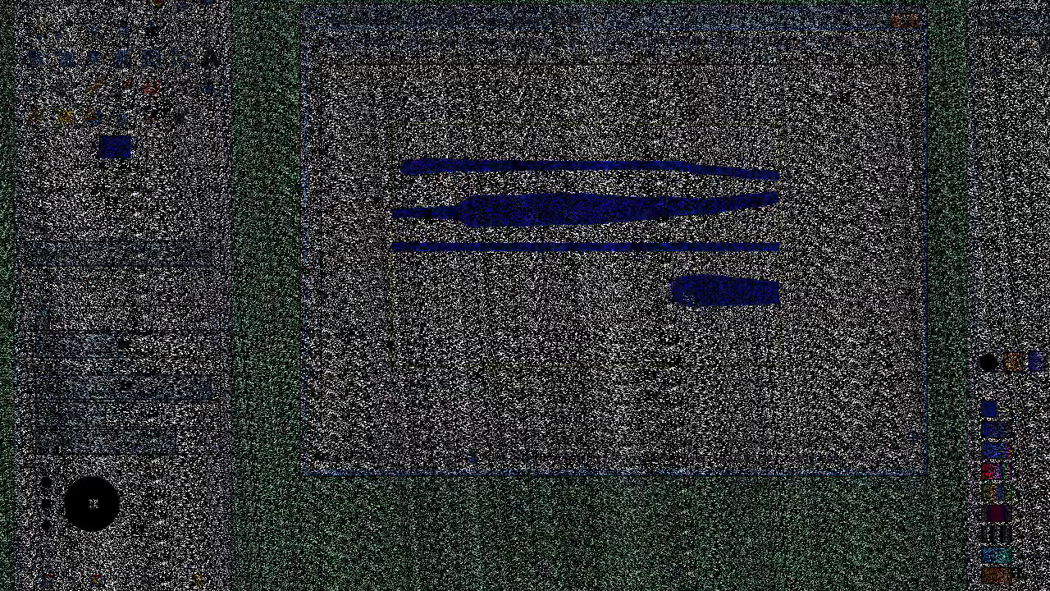